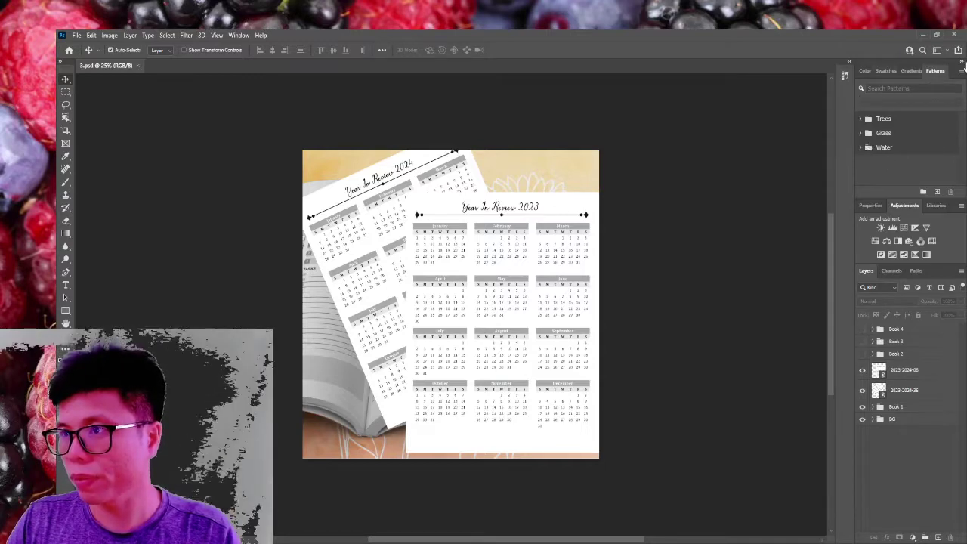
pyautogui.click(879, 71)
pyautogui.click(865, 71)
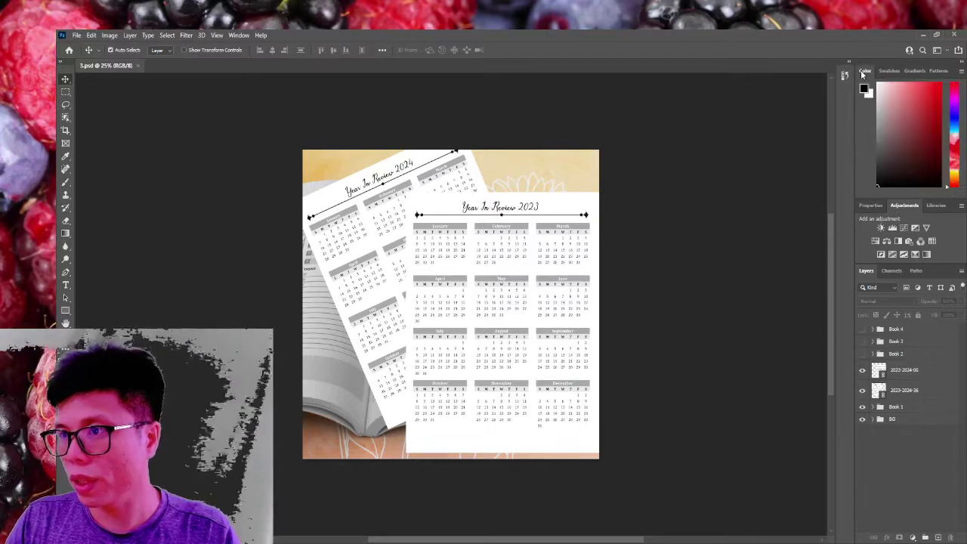
pyautogui.click(910, 70)
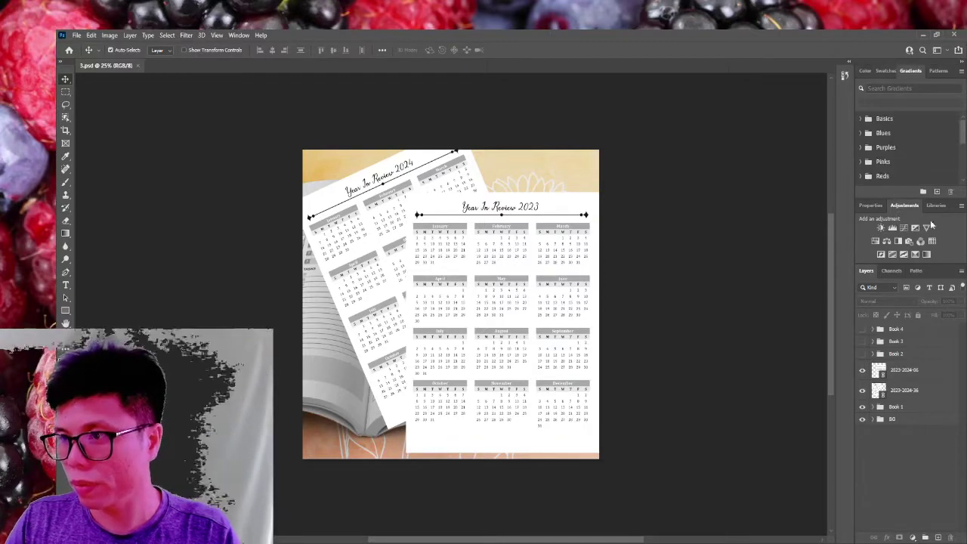
# Hide both tilted and upright Year In Review calendar layers and expand the Book 1 group to show its page layers
pyautogui.click(863, 369)
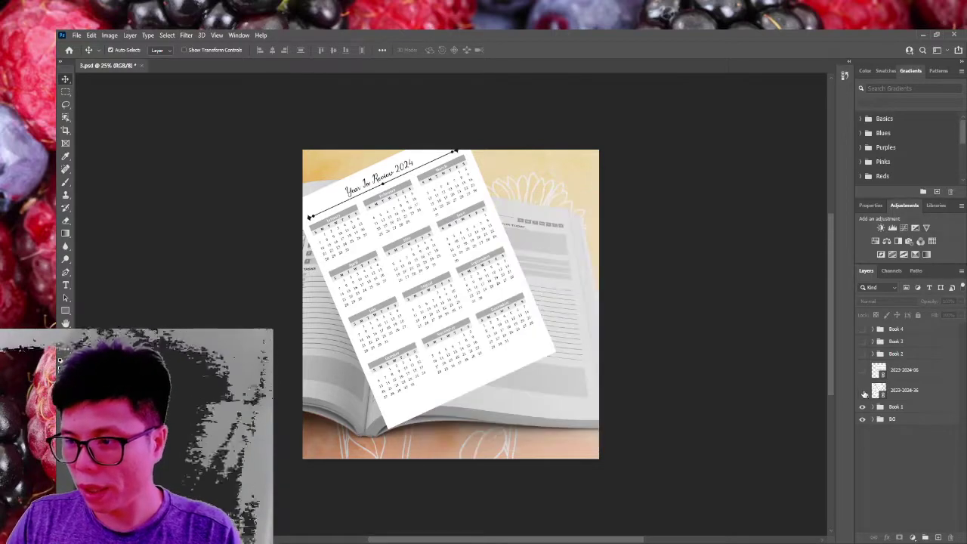
pyautogui.click(862, 390)
pyautogui.click(872, 409)
pyautogui.click(874, 408)
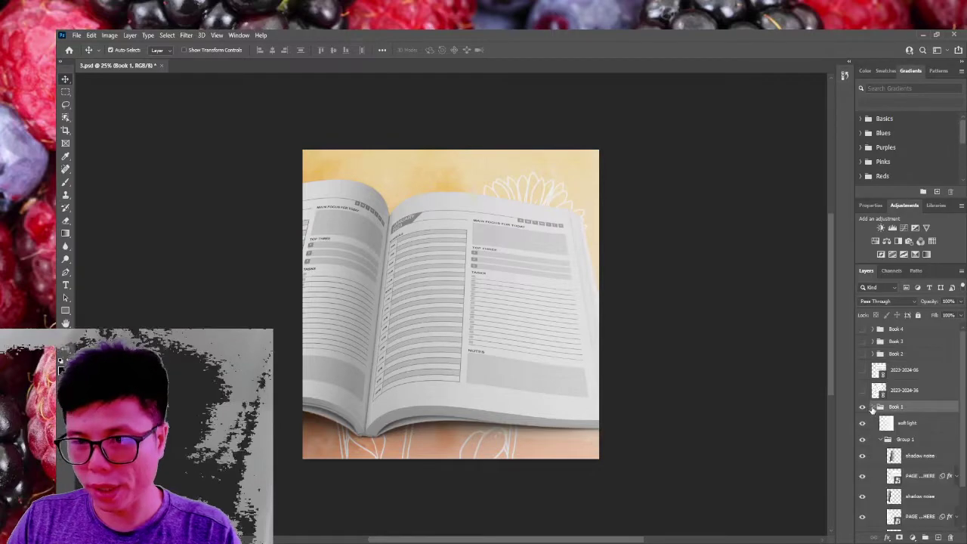
pyautogui.scroll(-1, 873, 408)
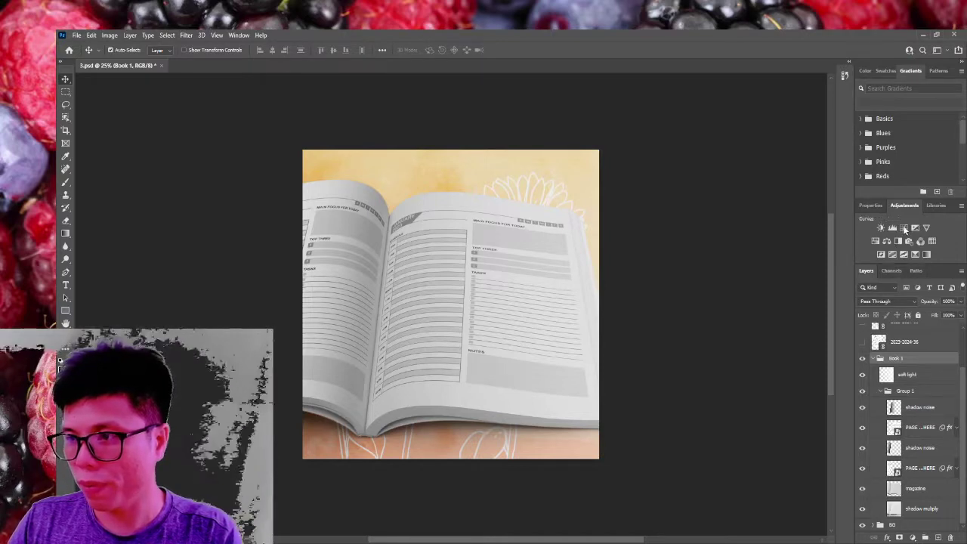
# Close the Properties, Adjustments and Libraries panel group to give the layer list more room
pyautogui.click(870, 206)
pyautogui.click(935, 206)
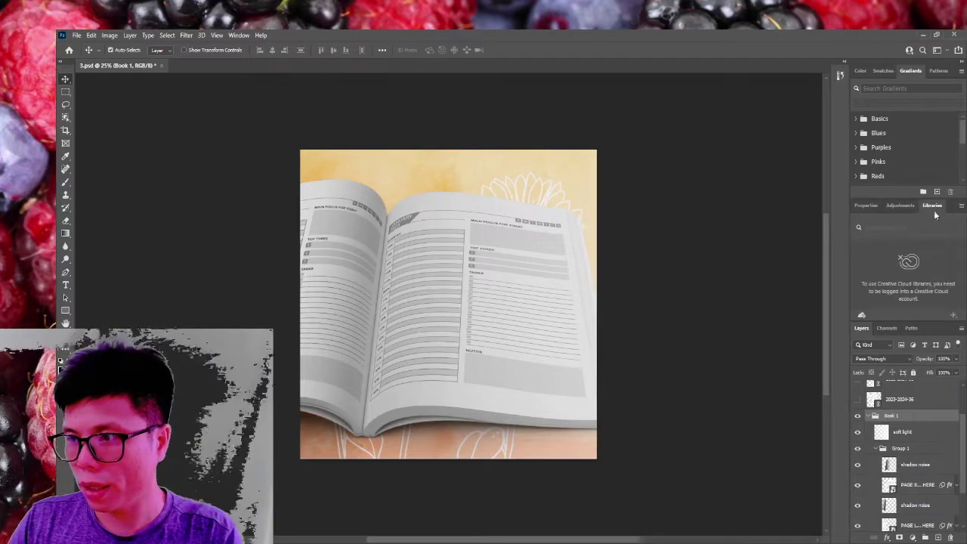
pyautogui.click(900, 205)
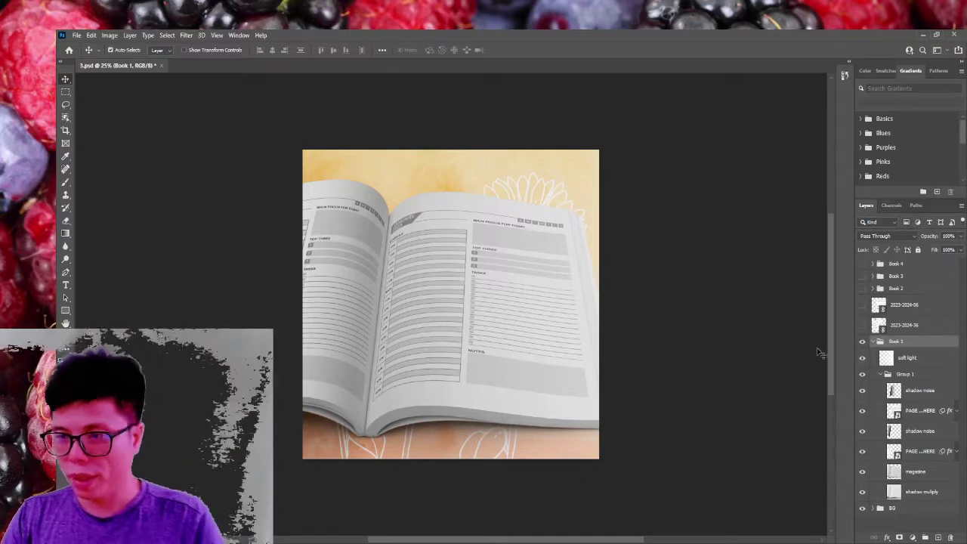
# Identify Book 1's right page by toggling its visibility off and on, and open its smart object for editing
pyautogui.click(452, 255)
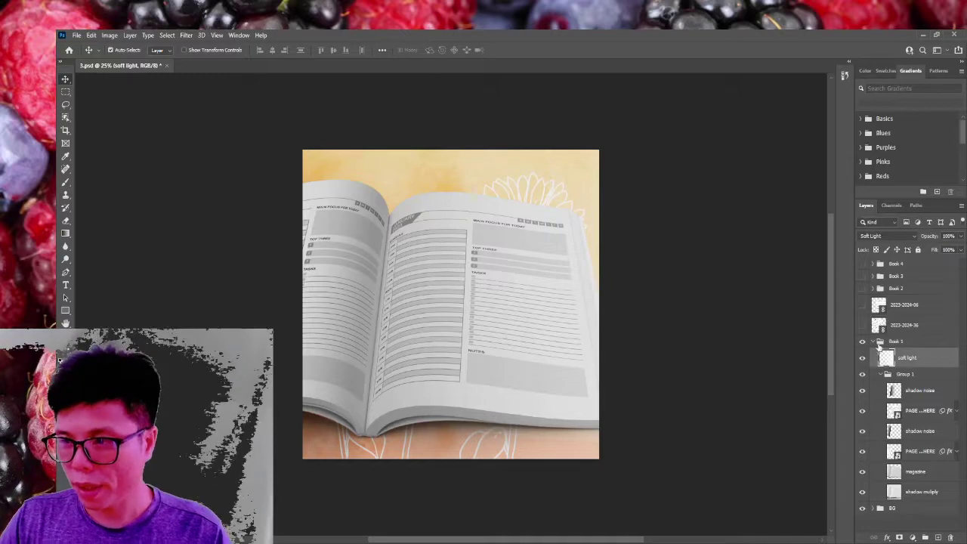
pyautogui.click(862, 411)
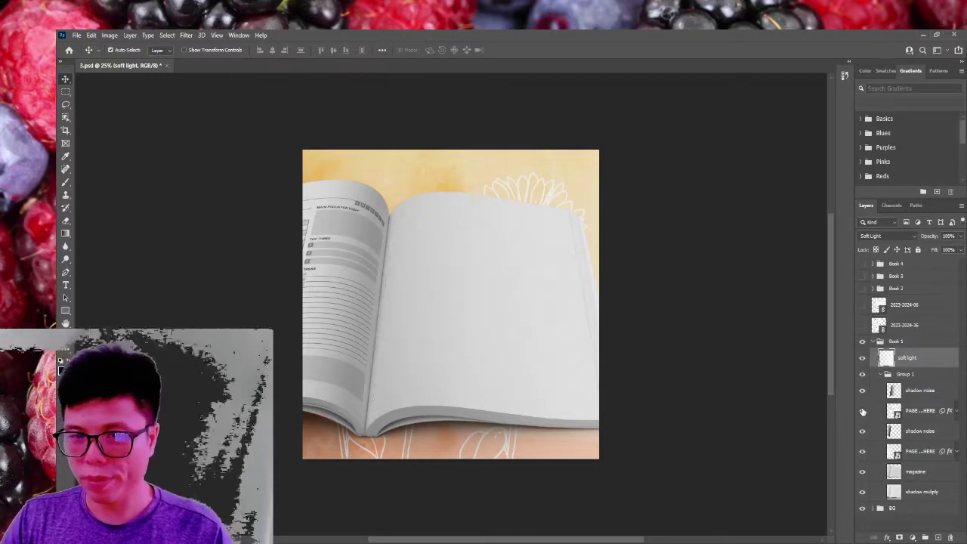
pyautogui.click(863, 410)
pyautogui.doubleClick(894, 411)
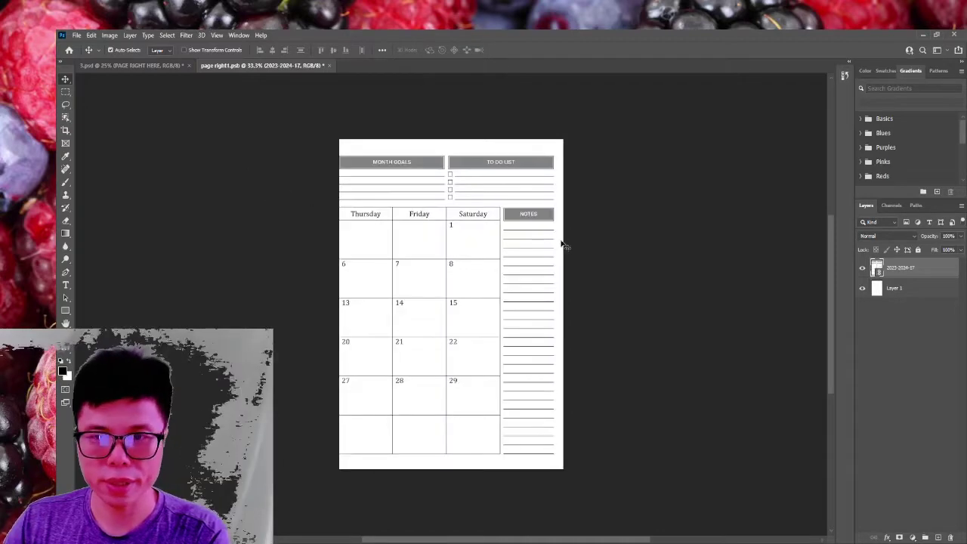
pyautogui.press('ctrl')
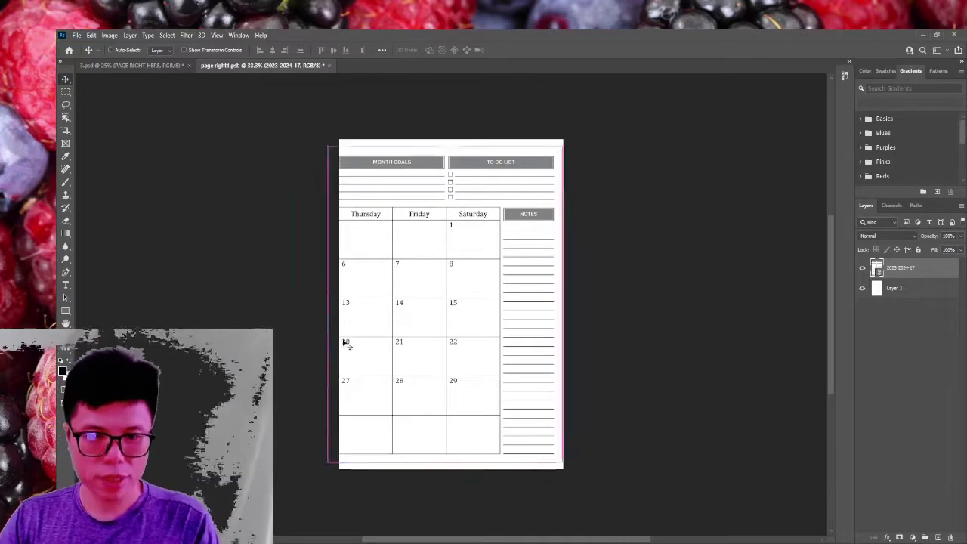
pyautogui.hotkey('ctrl', 't')
pyautogui.moveTo(328, 304); pyautogui.dragTo(343, 304)
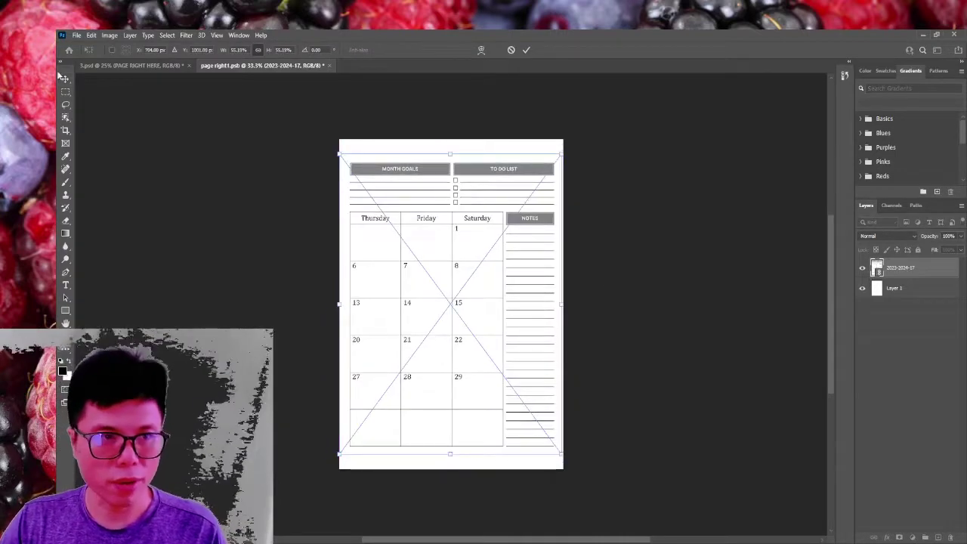
pyautogui.press('Return')
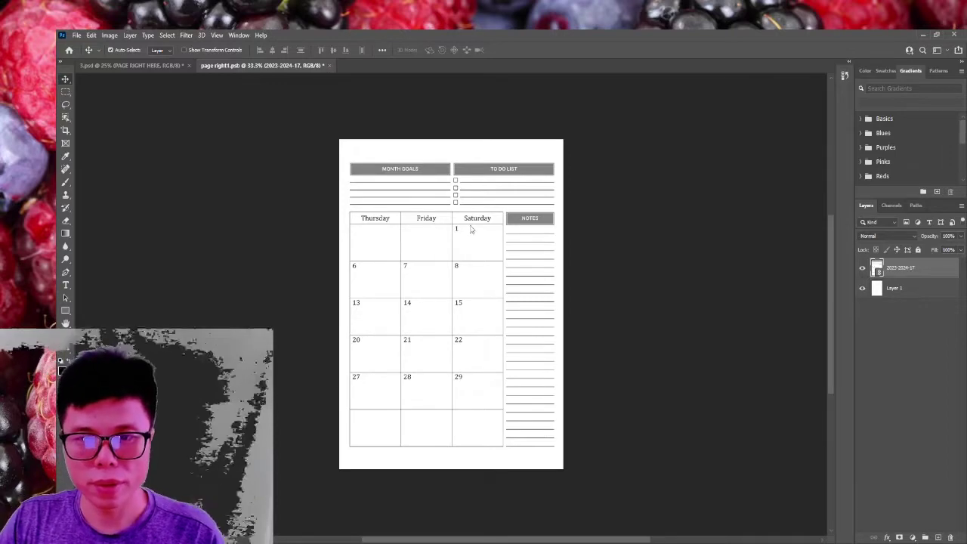
pyautogui.hotkey('ctrl', 's')
pyautogui.hotkey('ctrl', 'w')
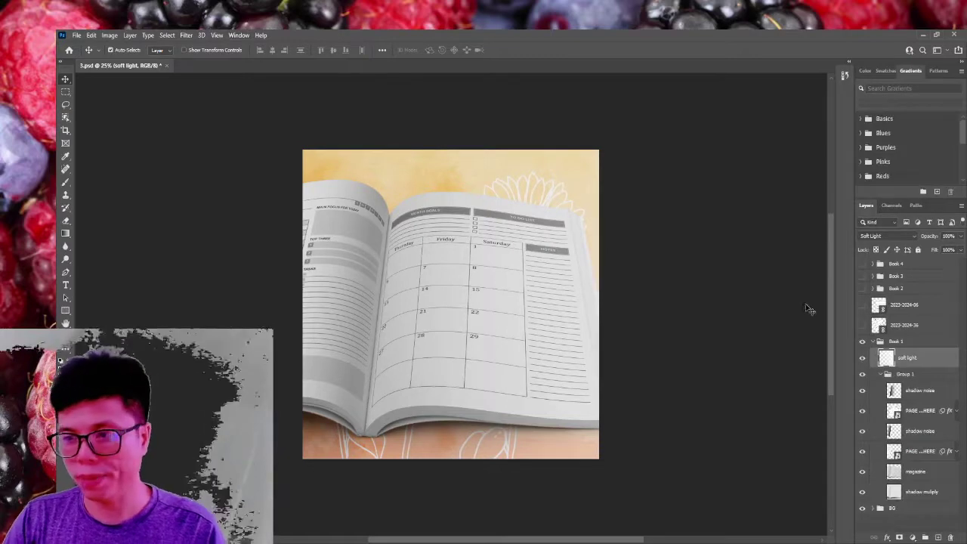
pyautogui.doubleClick(896, 452)
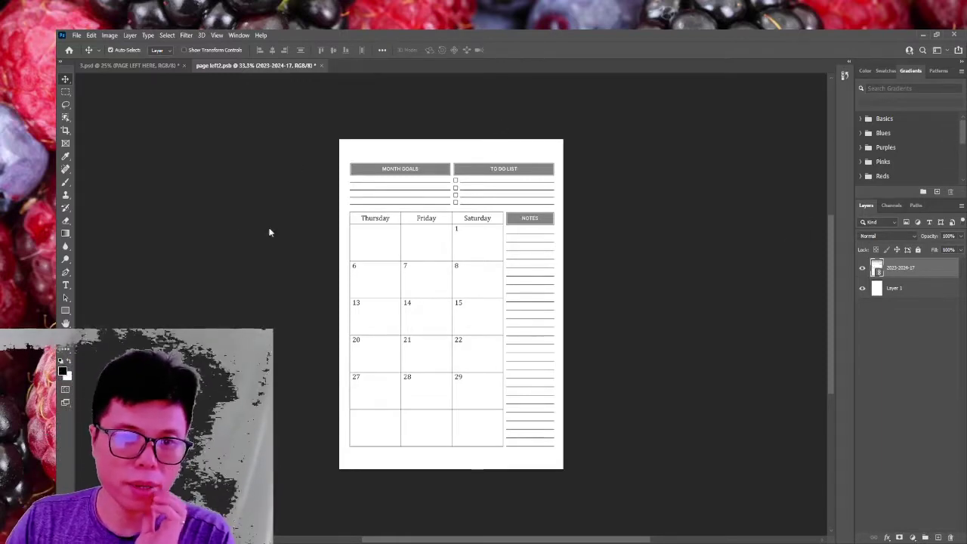
pyautogui.hotkey('ctrl', 'z')
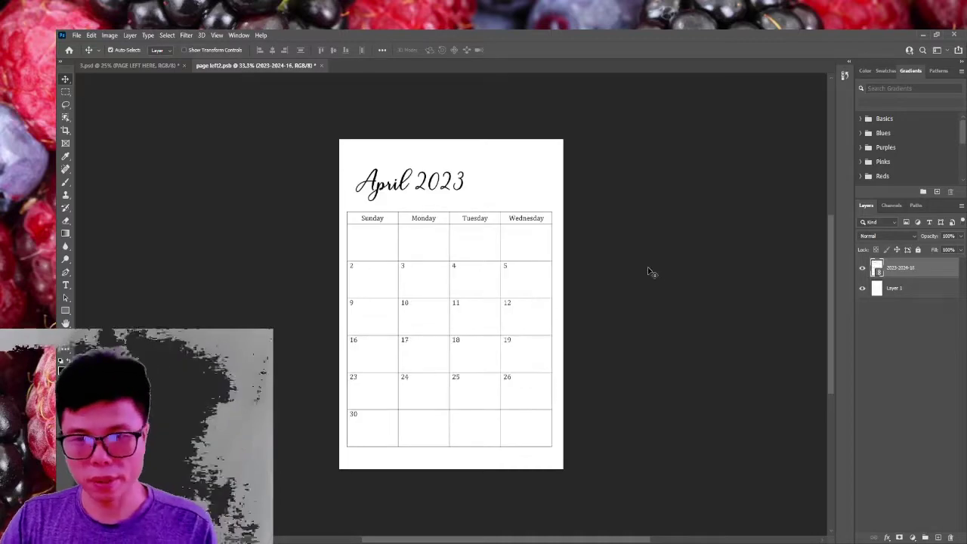
pyautogui.hotkey('ctrl', 'z')
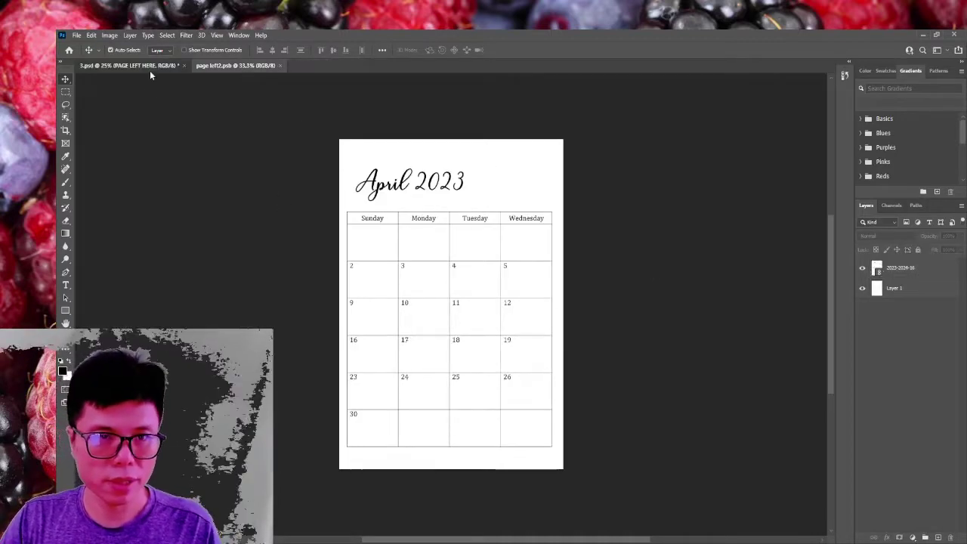
pyautogui.click(149, 68)
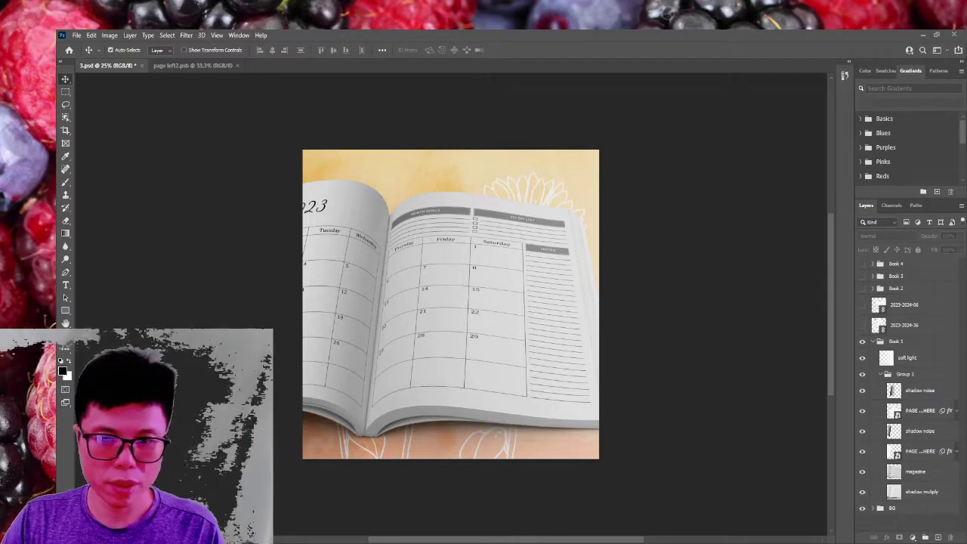
pyautogui.click(225, 66)
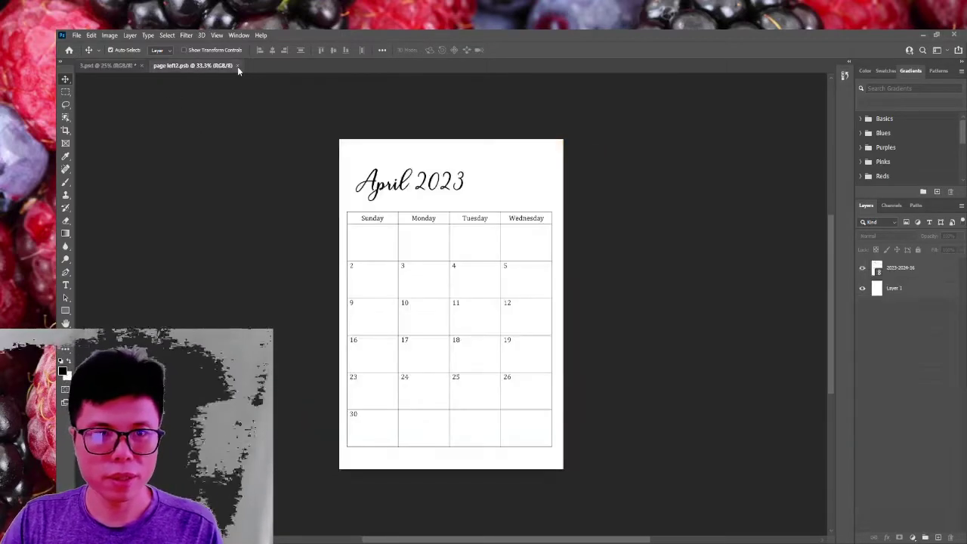
pyautogui.click(239, 65)
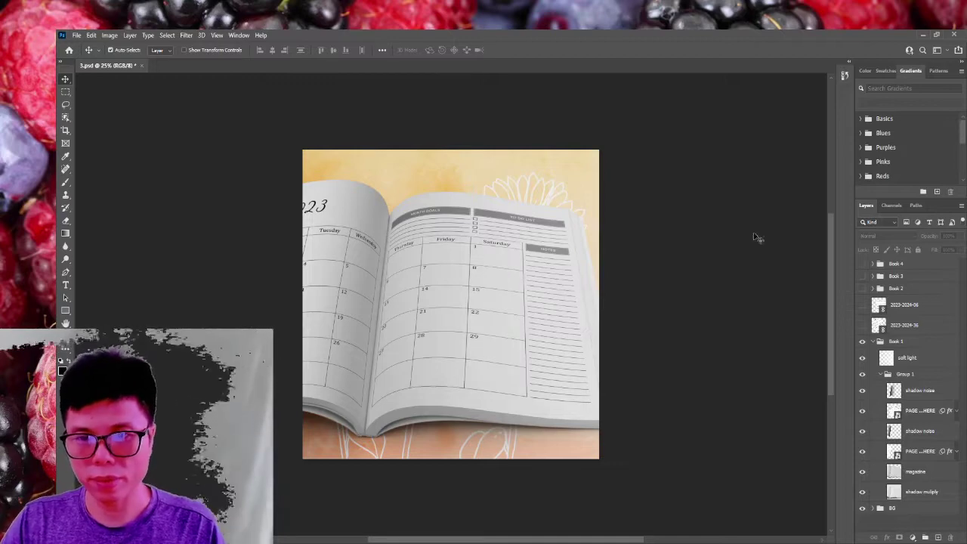
# Collapse and hide the Book 1 group, and show and expand the Book 2 group
pyautogui.click(873, 342)
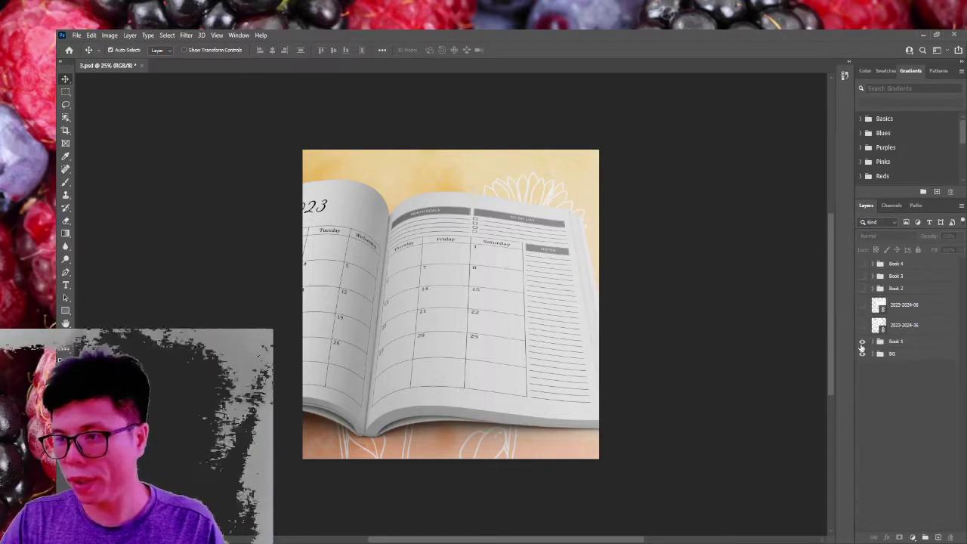
pyautogui.click(863, 343)
pyautogui.click(862, 289)
pyautogui.click(872, 289)
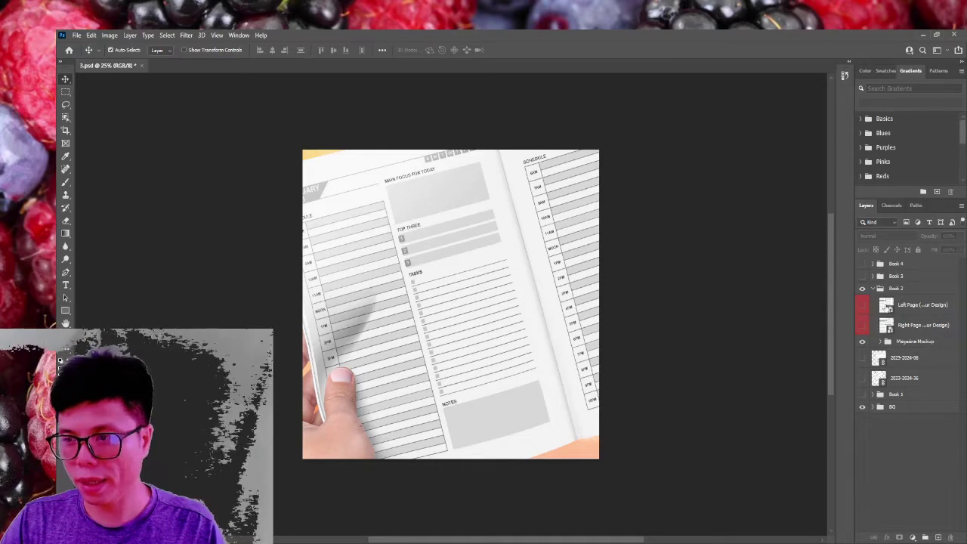
pyautogui.click(890, 307)
pyautogui.doubleClick(890, 306)
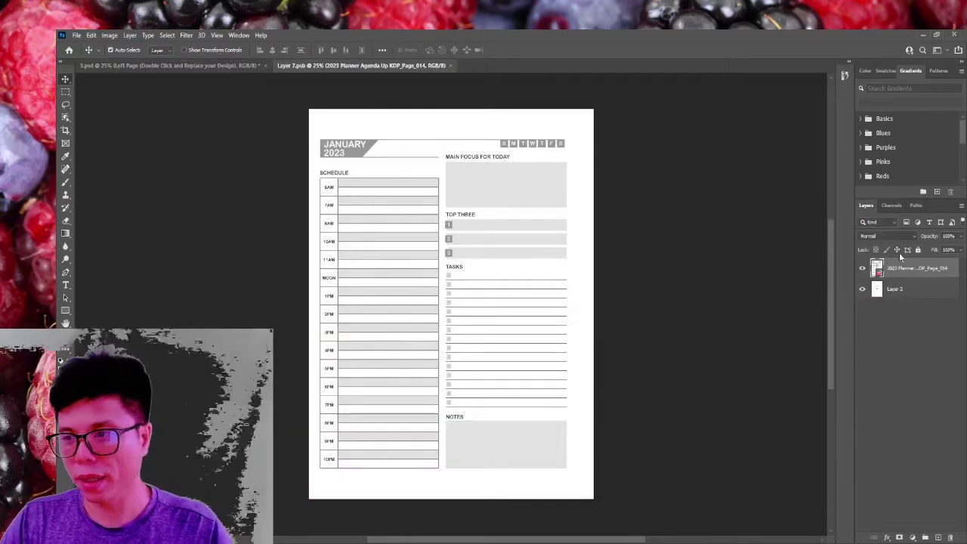
pyautogui.press('Delete')
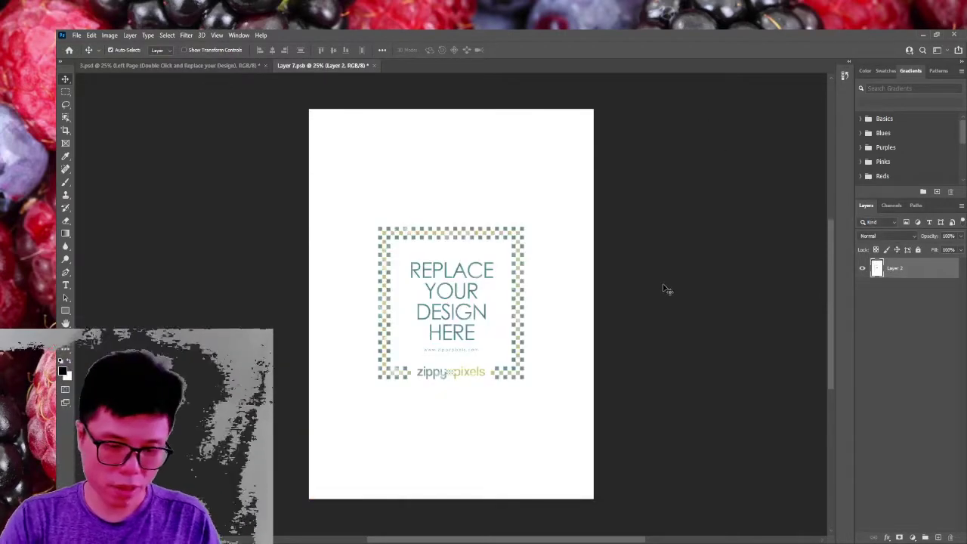
pyautogui.hotkey('ctrl', 'z')
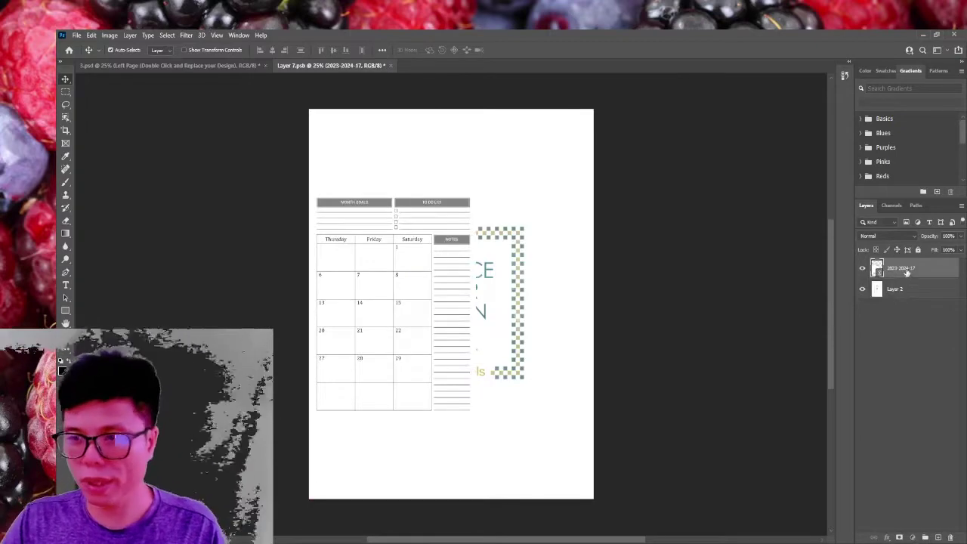
pyautogui.hotkey('ctrl', 't')
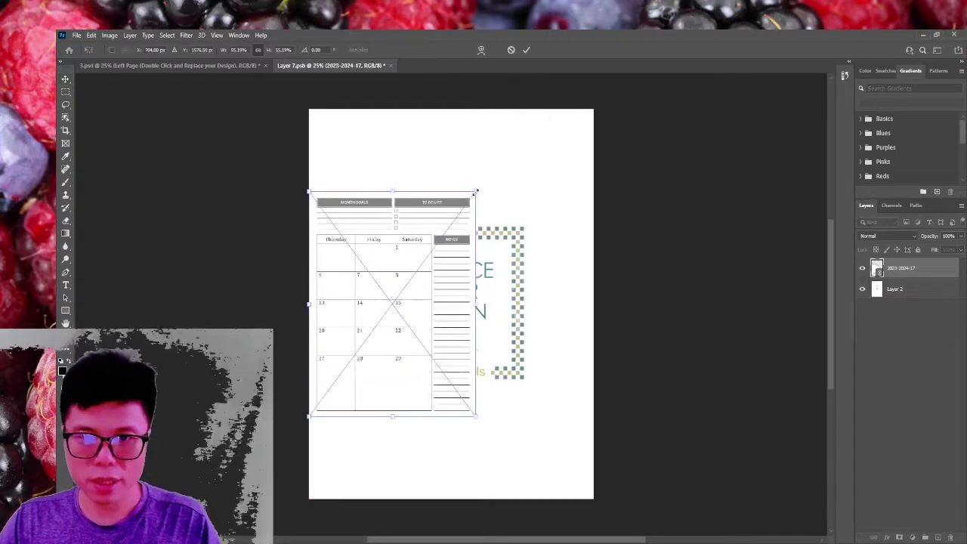
pyautogui.moveTo(474, 189); pyautogui.dragTo(557, 231)
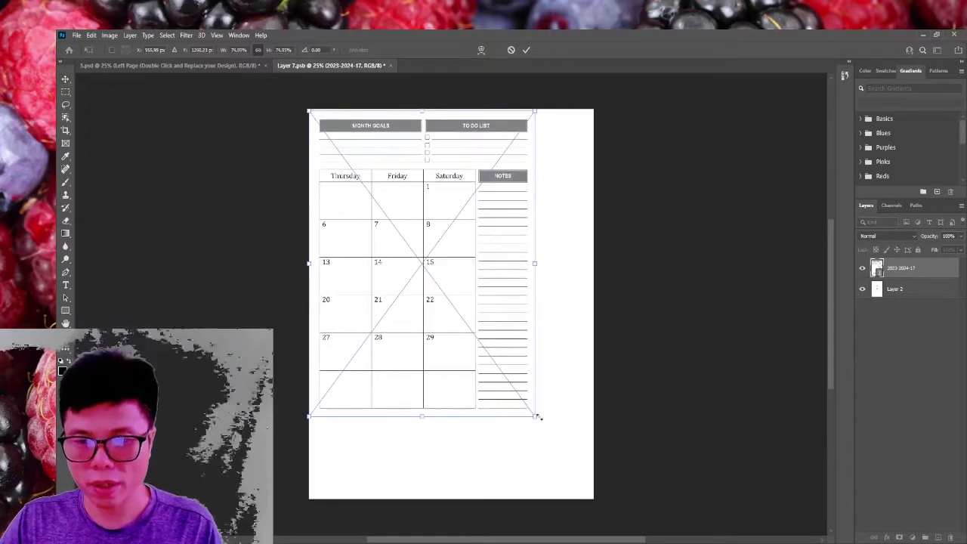
pyautogui.moveTo(538, 416); pyautogui.dragTo(612, 483)
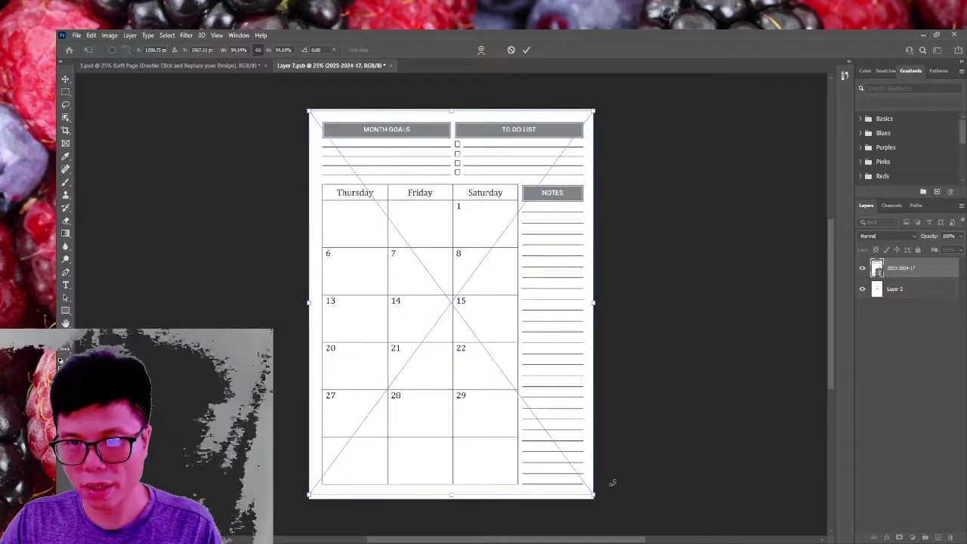
pyautogui.click(68, 80)
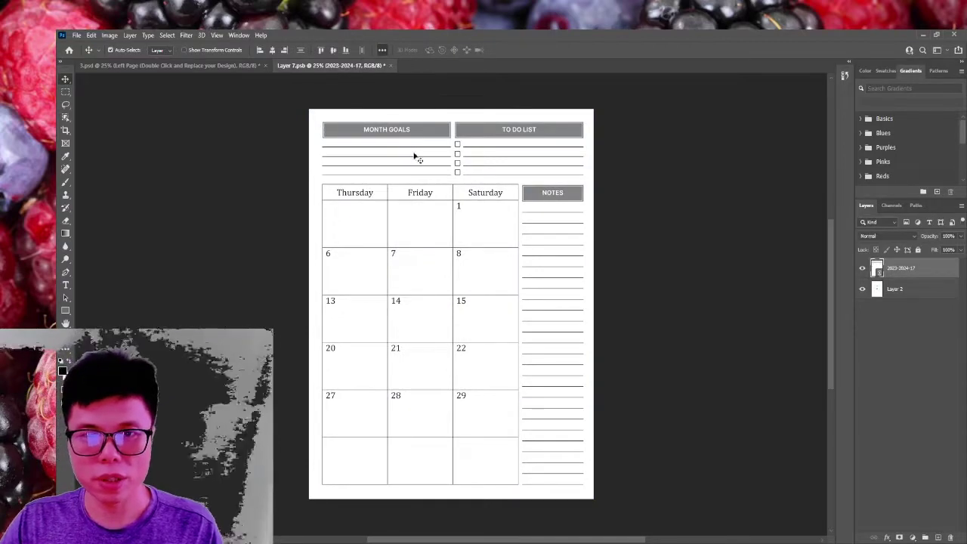
pyautogui.click(838, 270)
pyautogui.click(899, 268)
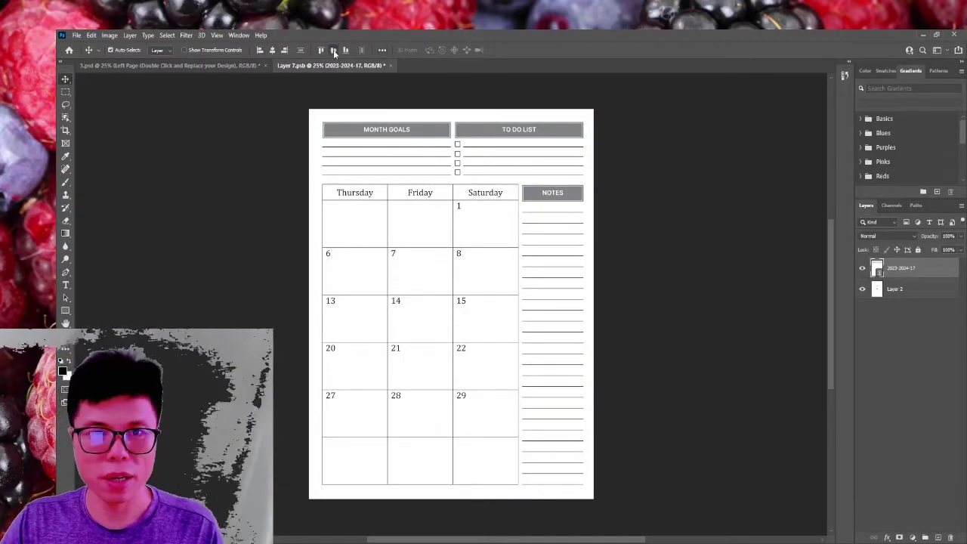
pyautogui.click(333, 50)
pyautogui.click(692, 240)
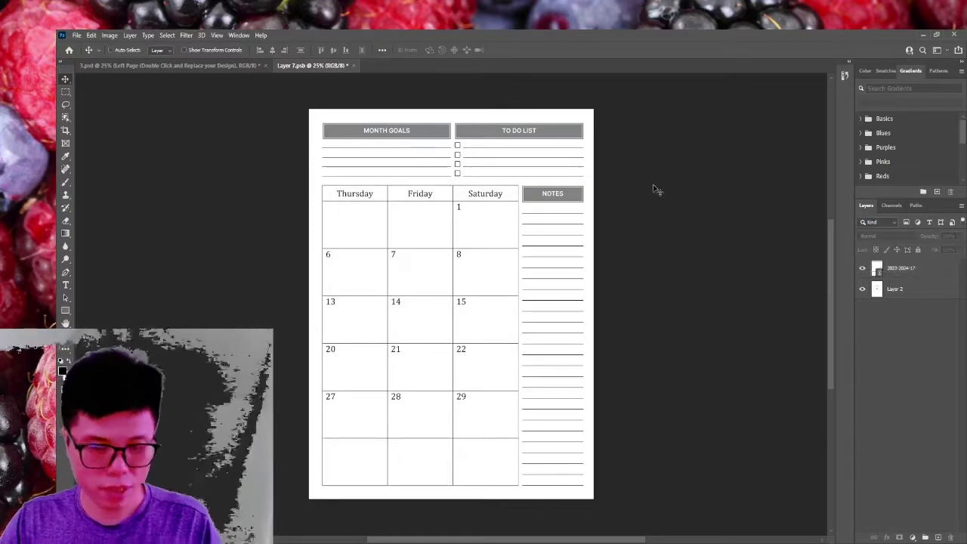
pyautogui.hotkey('ctrl', 'z')
pyautogui.keyDown('ctrl'); pyautogui.click(895, 274); pyautogui.keyUp('ctrl')
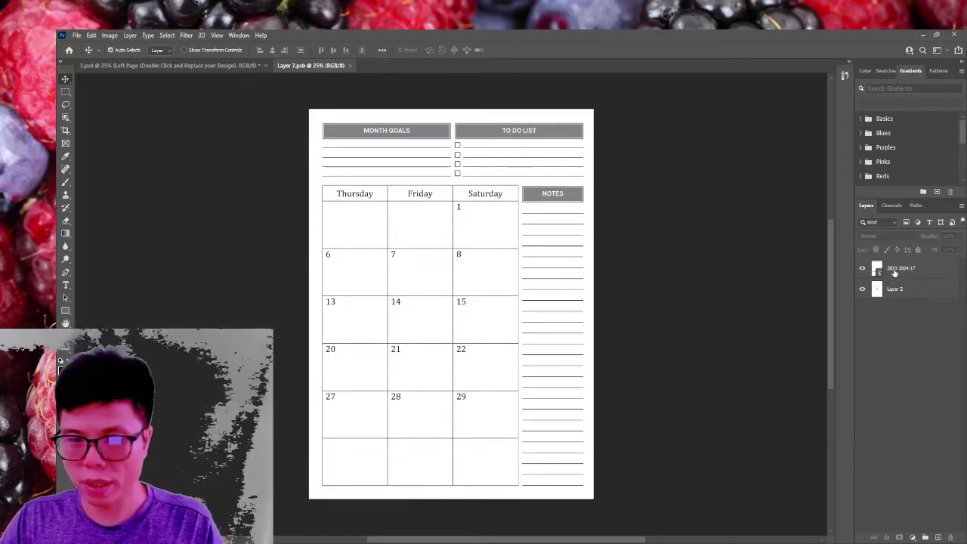
pyautogui.hotkey('ctrl', 'w')
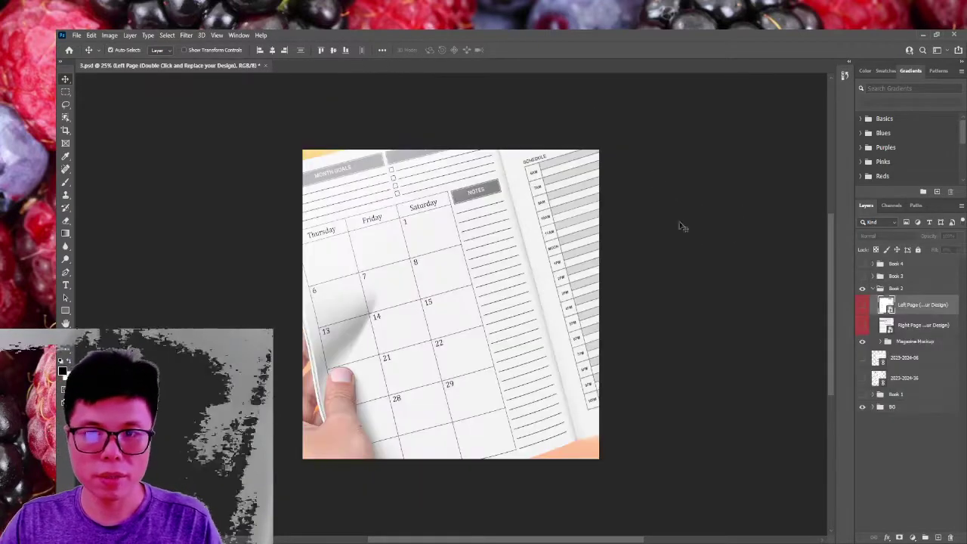
pyautogui.click(736, 236)
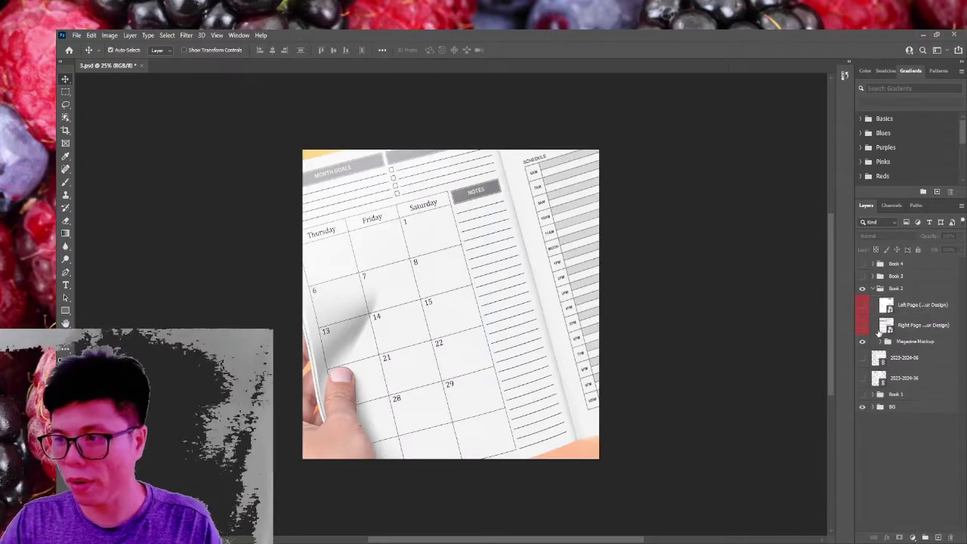
pyautogui.doubleClick(884, 327)
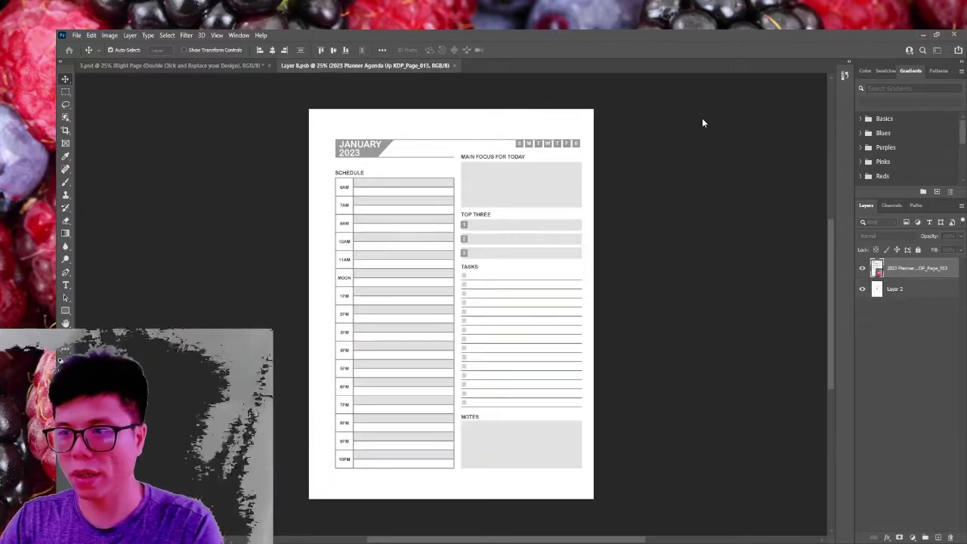
pyautogui.press('Delete')
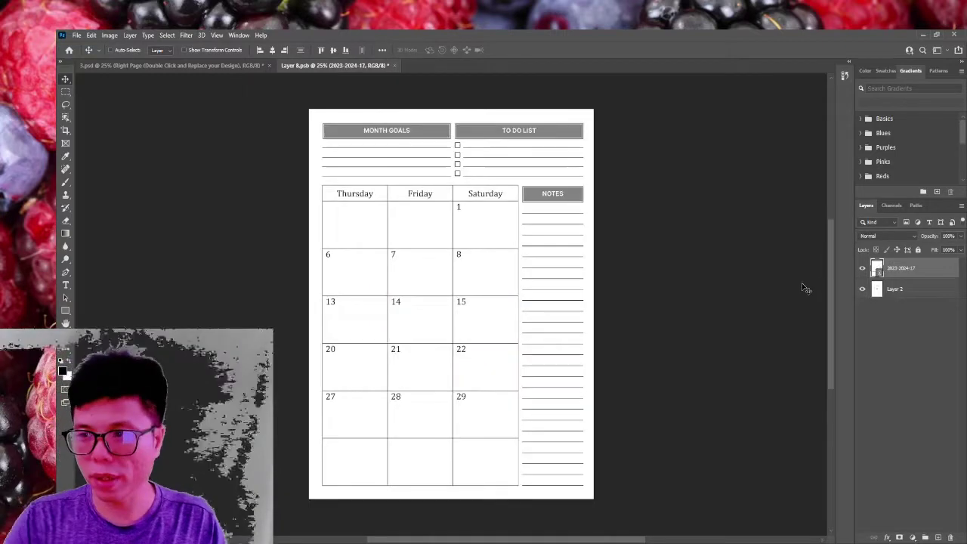
pyautogui.press('ctrl')
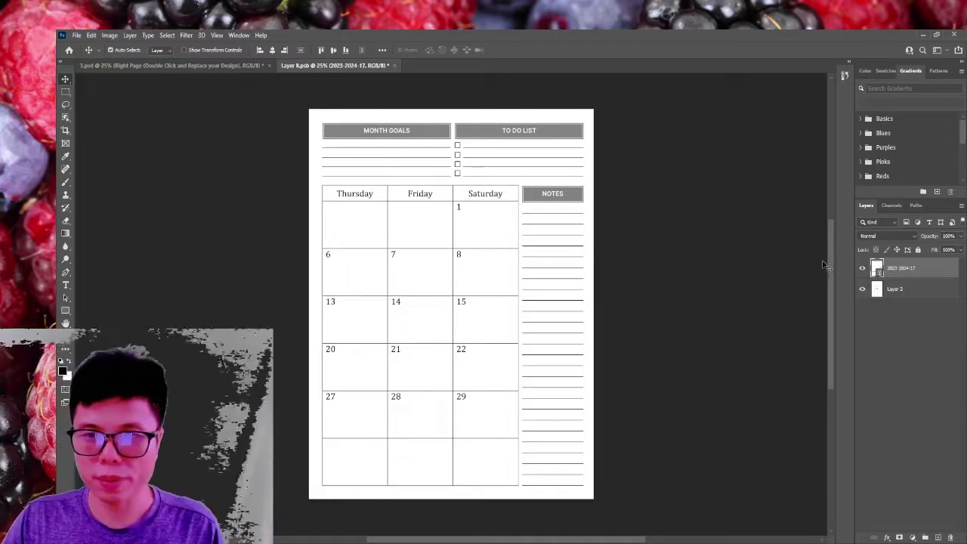
pyautogui.hotkey('ctrl', 's')
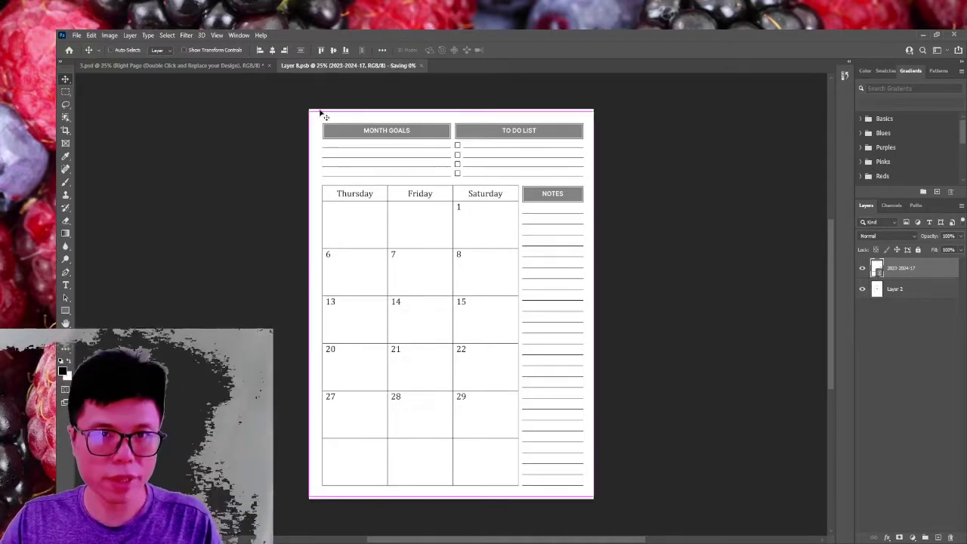
pyautogui.click(200, 66)
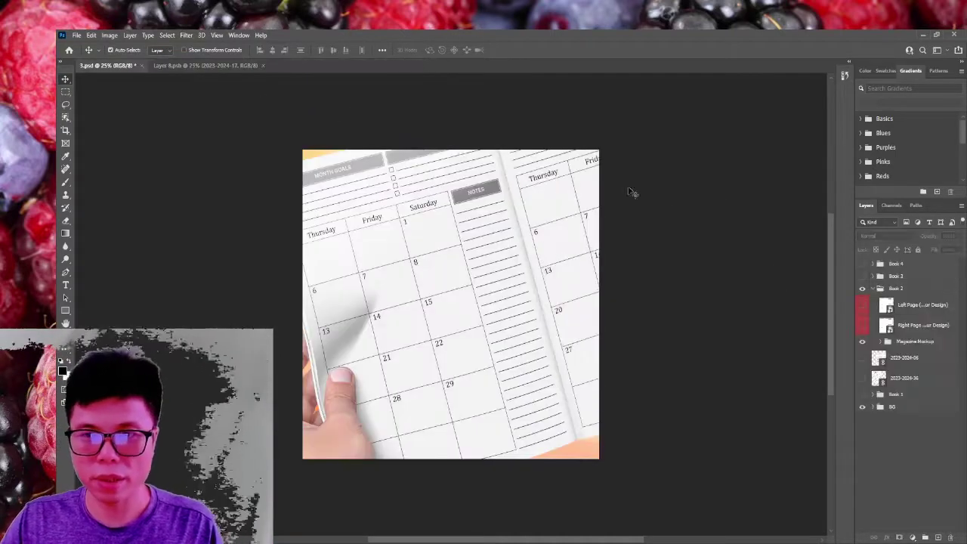
pyautogui.click(226, 65)
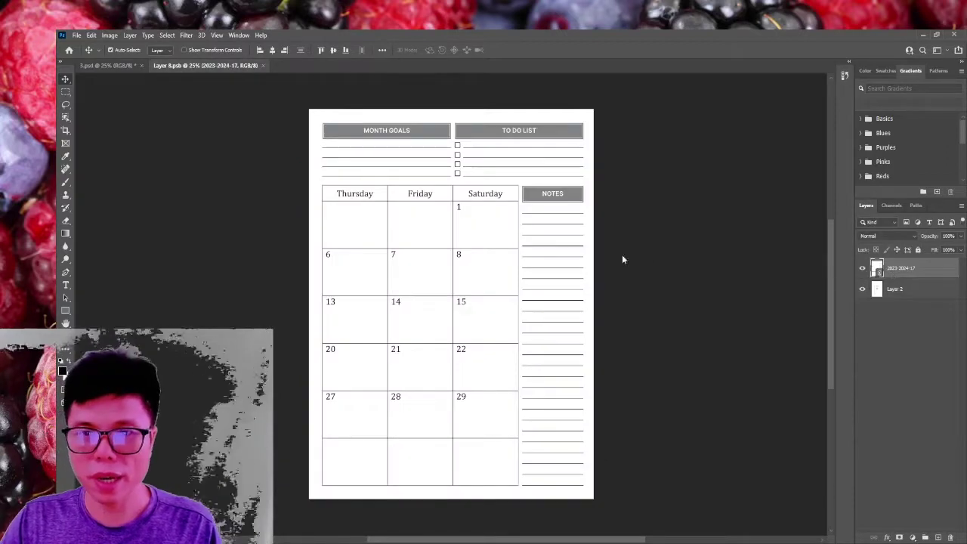
pyautogui.click(109, 65)
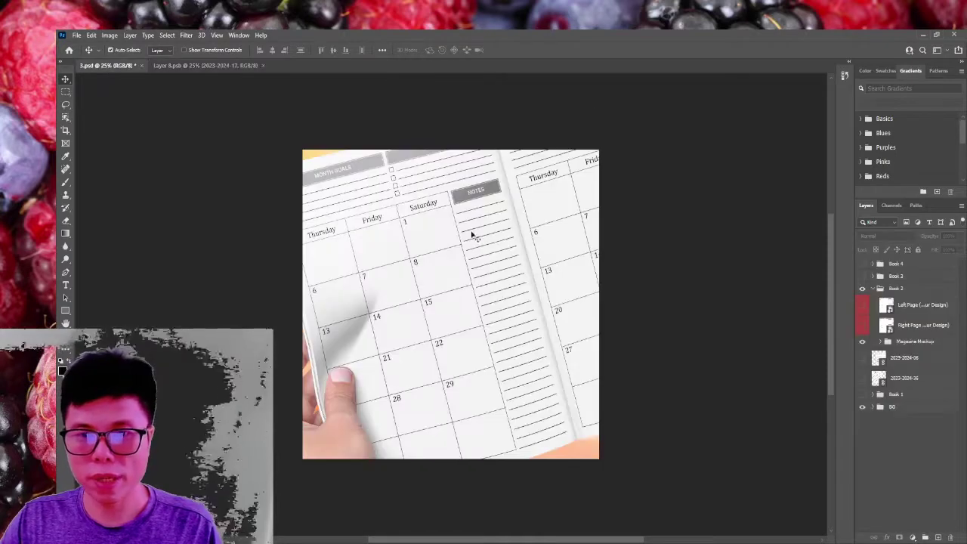
pyautogui.click(903, 308)
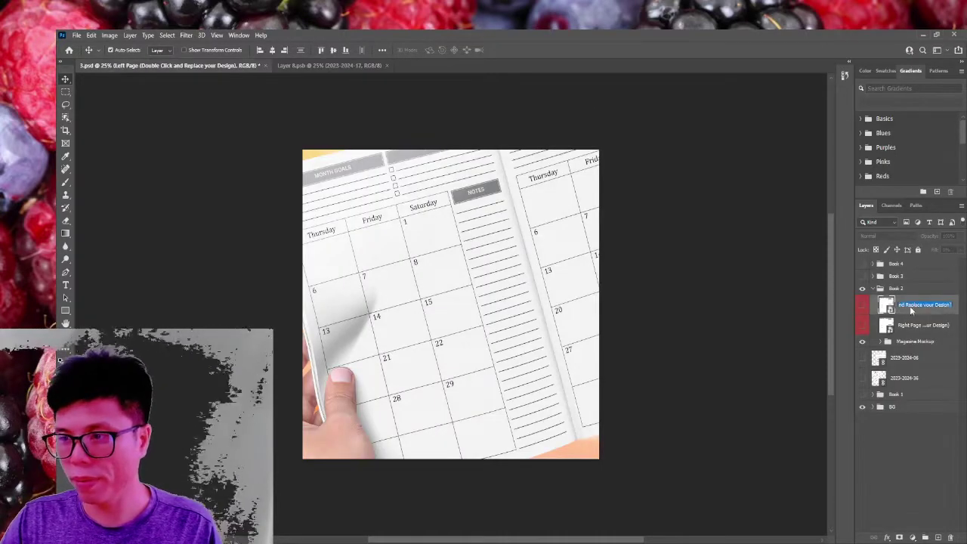
pyautogui.doubleClick(885, 310)
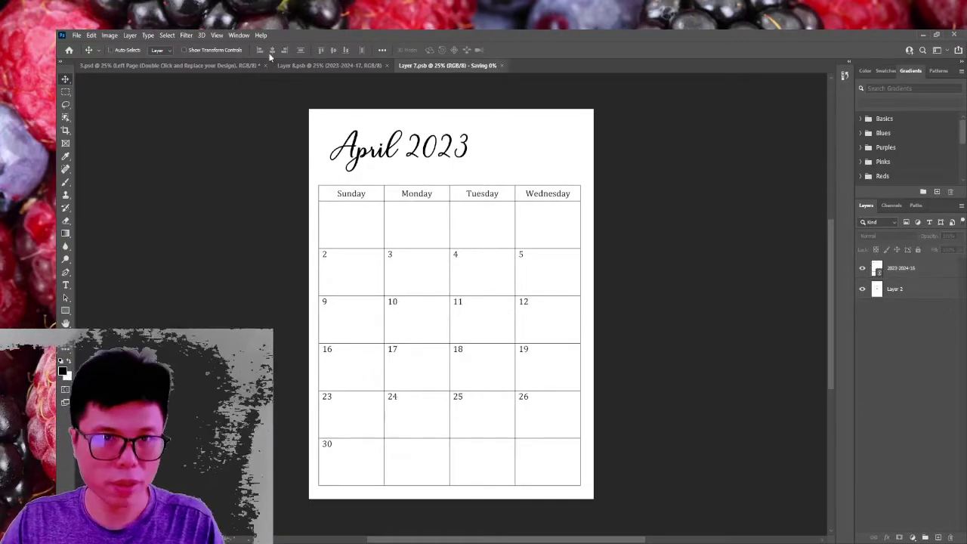
pyautogui.click(212, 66)
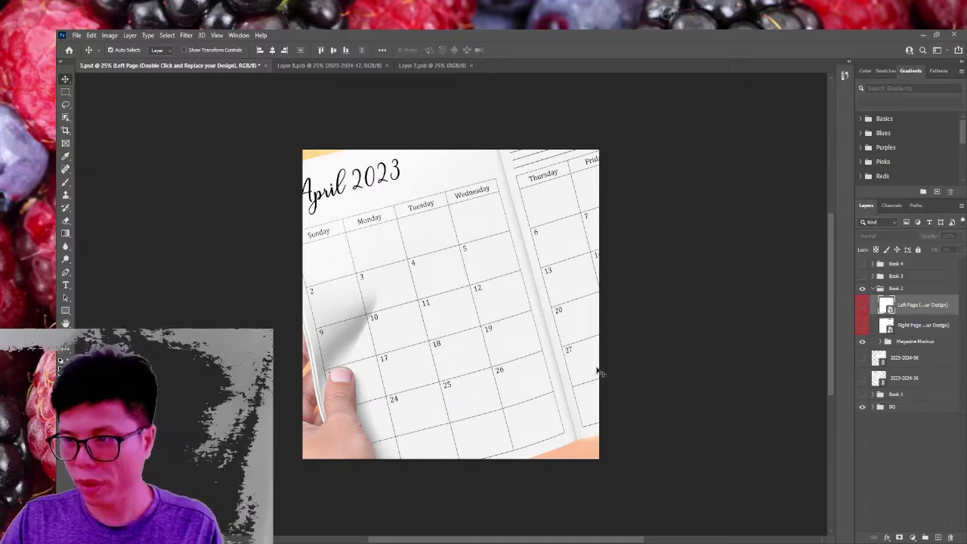
# Collapse and hide the Book 2 group, and show and expand the Book 3 group
pyautogui.click(875, 288)
pyautogui.click(862, 288)
pyautogui.click(862, 276)
pyautogui.click(875, 275)
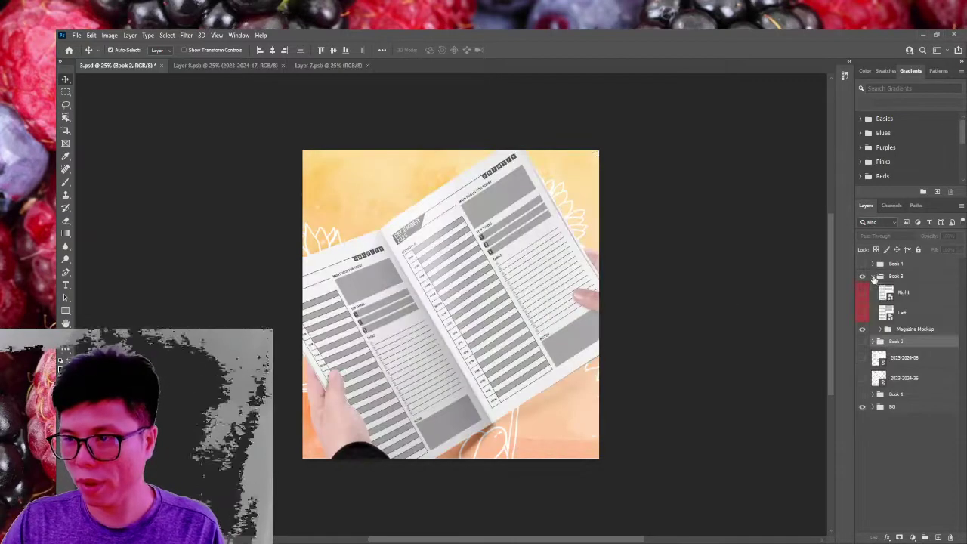
pyautogui.click(903, 390)
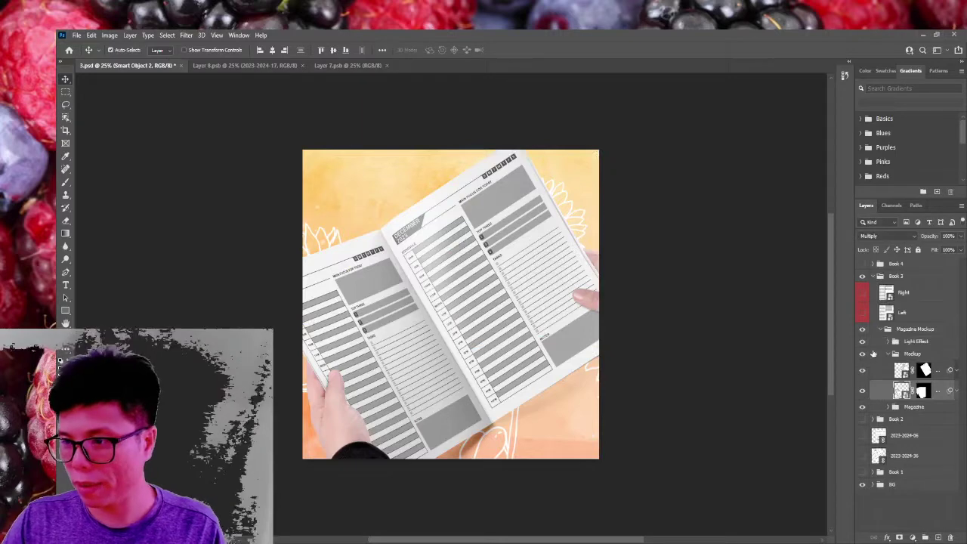
pyautogui.click(863, 370)
pyautogui.click(862, 370)
pyautogui.doubleClick(902, 371)
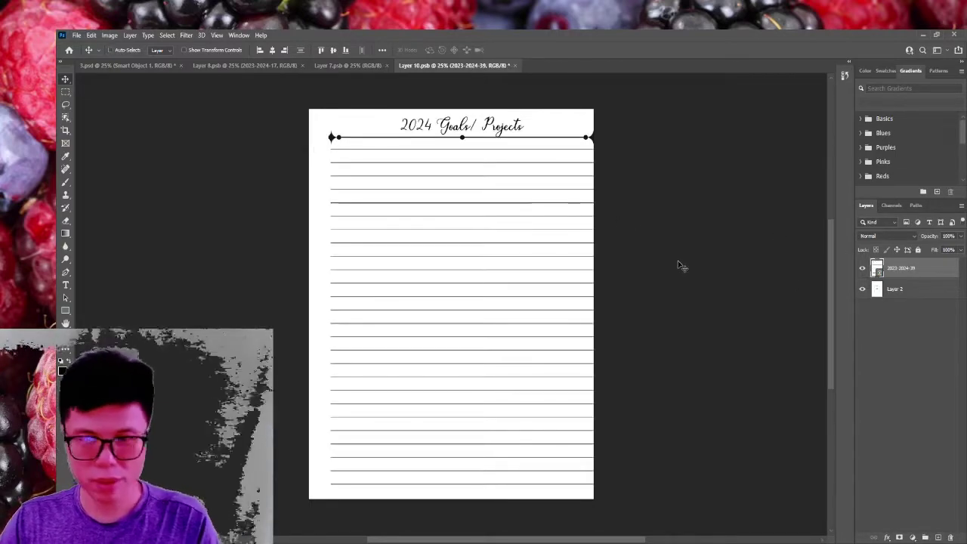
pyautogui.hotkey('ctrl', 't')
pyautogui.moveTo(612, 302); pyautogui.dragTo(594, 303)
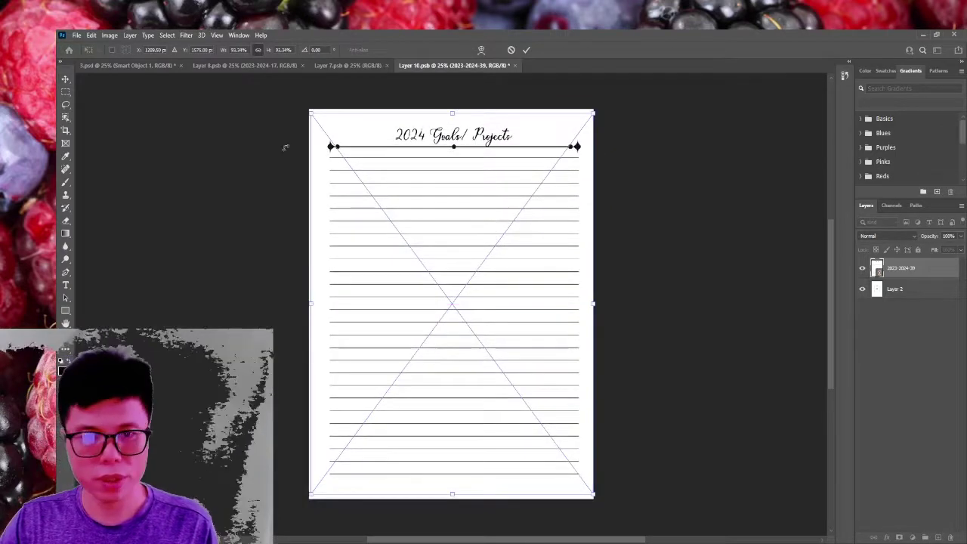
pyautogui.moveTo(316, 303); pyautogui.dragTo(313, 304)
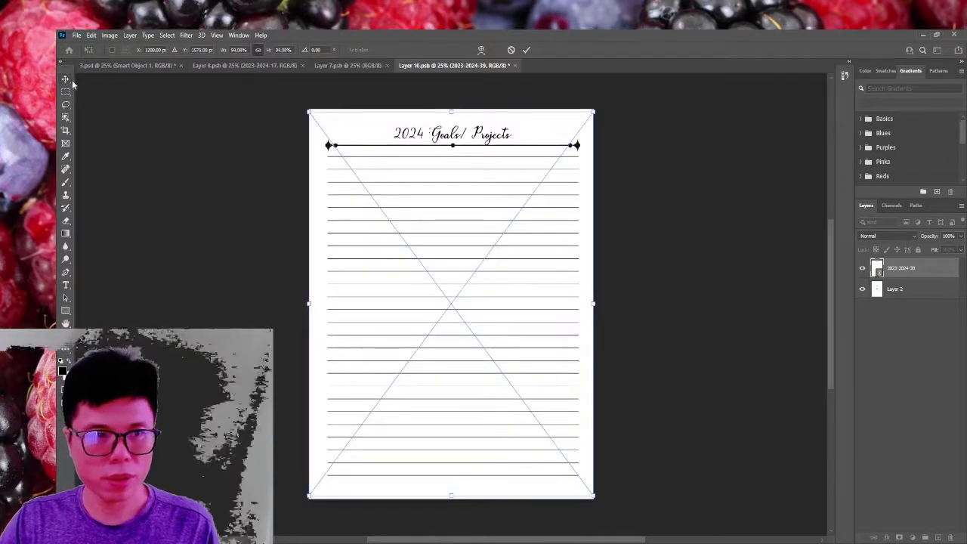
pyautogui.press('Return')
pyautogui.click(242, 66)
pyautogui.click(123, 66)
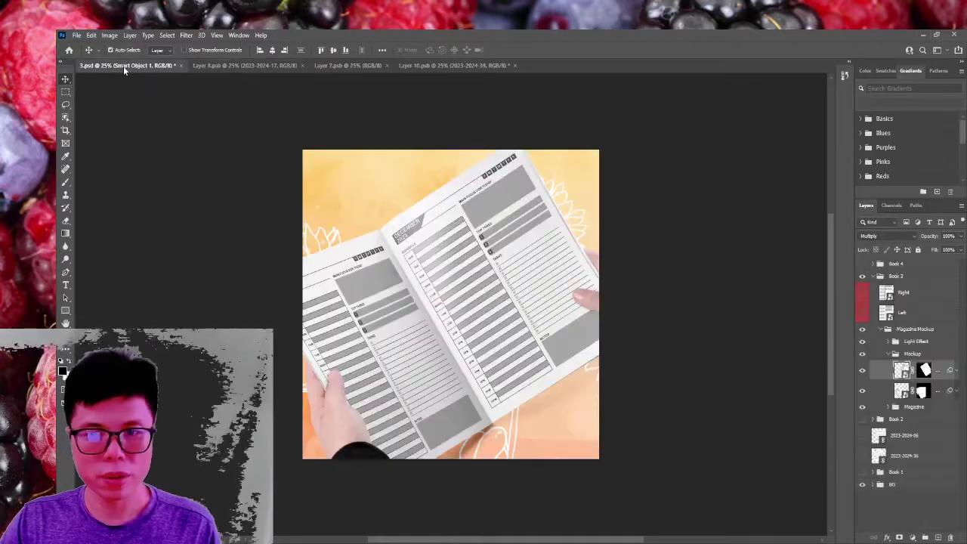
pyautogui.click(446, 66)
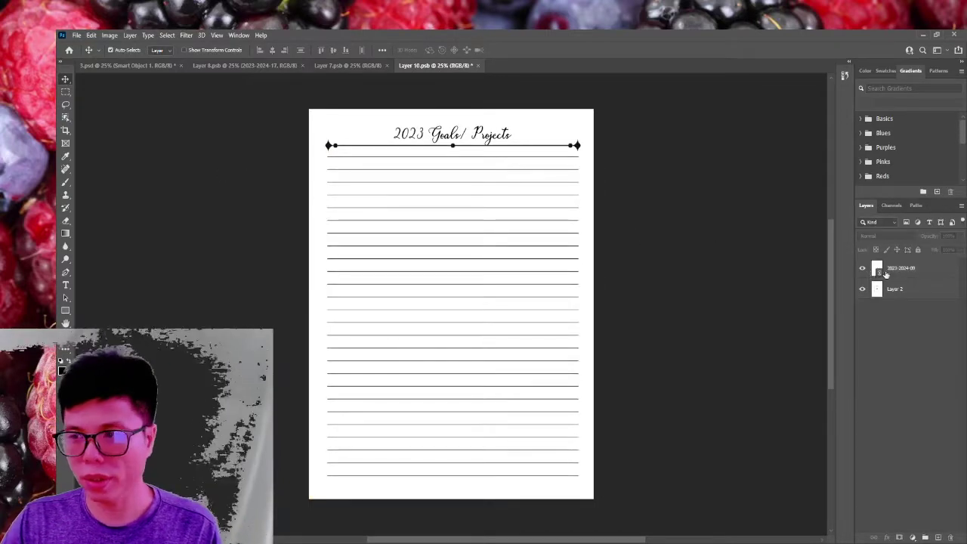
pyautogui.hotkey('ctrl', 's')
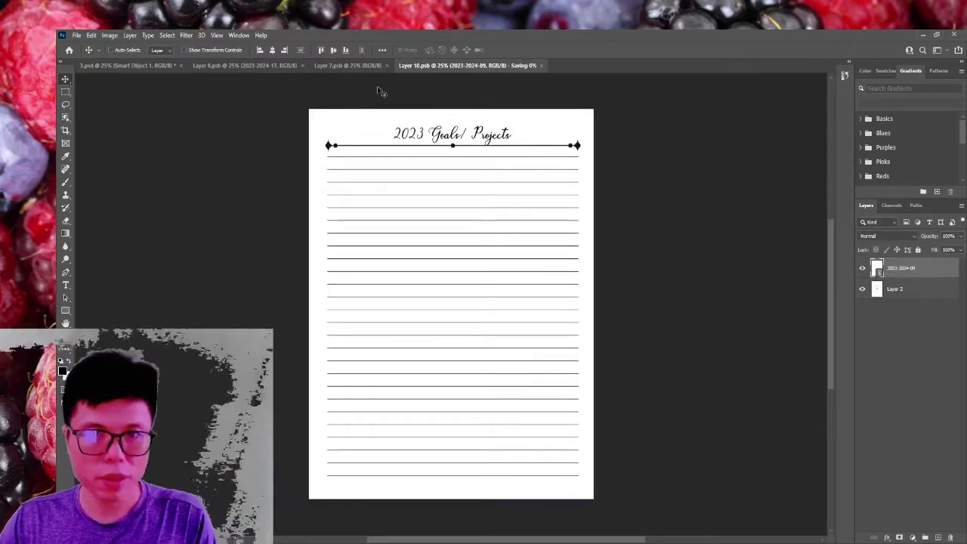
# Close the Layer 7, Layer 8 and Layer 10 smart object documents and return to 3.psd
pyautogui.click(343, 66)
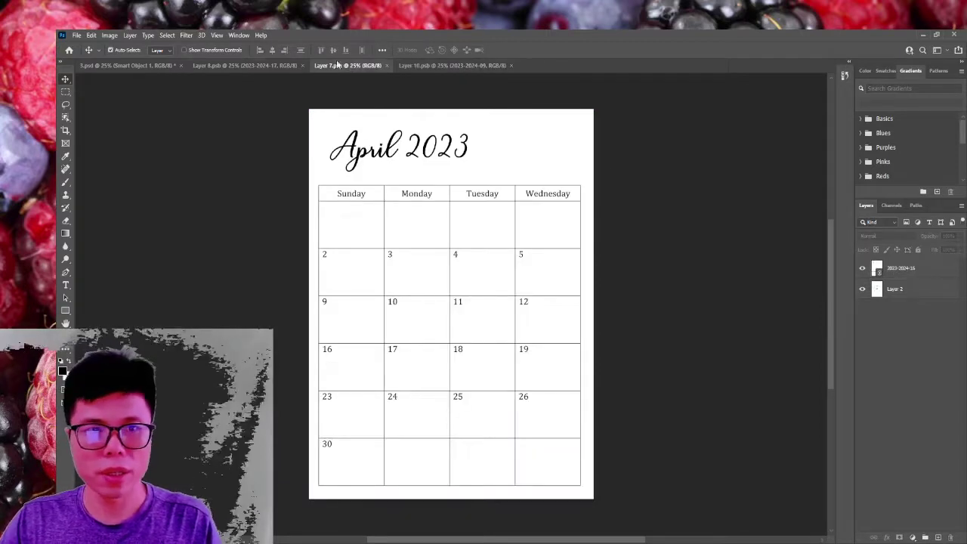
pyautogui.click(387, 66)
pyautogui.click(270, 68)
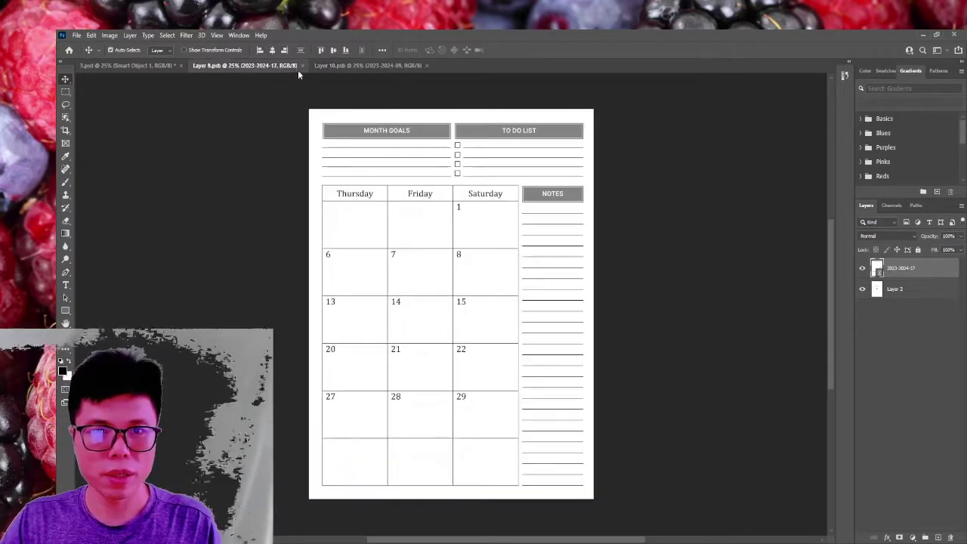
pyautogui.click(297, 68)
pyautogui.click(147, 66)
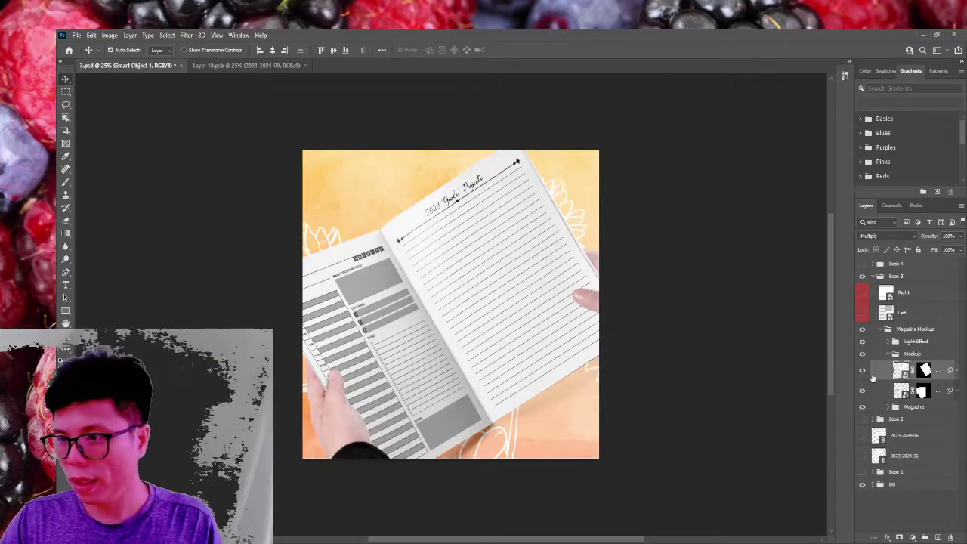
pyautogui.doubleClick(886, 295)
pyautogui.click(282, 66)
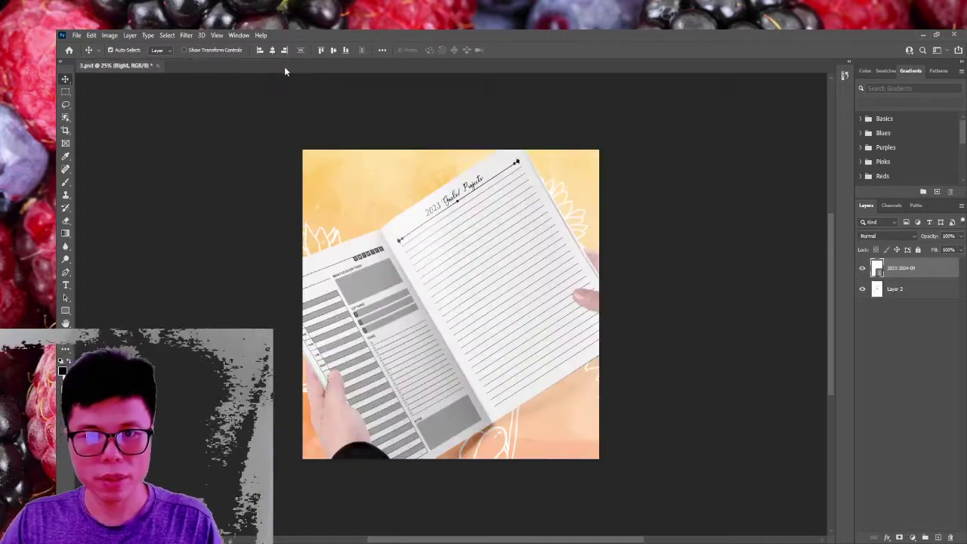
# Open Book 3's left page smart object, replace the December 2023 planner page with the Important Dates page, and save it
pyautogui.doubleClick(884, 316)
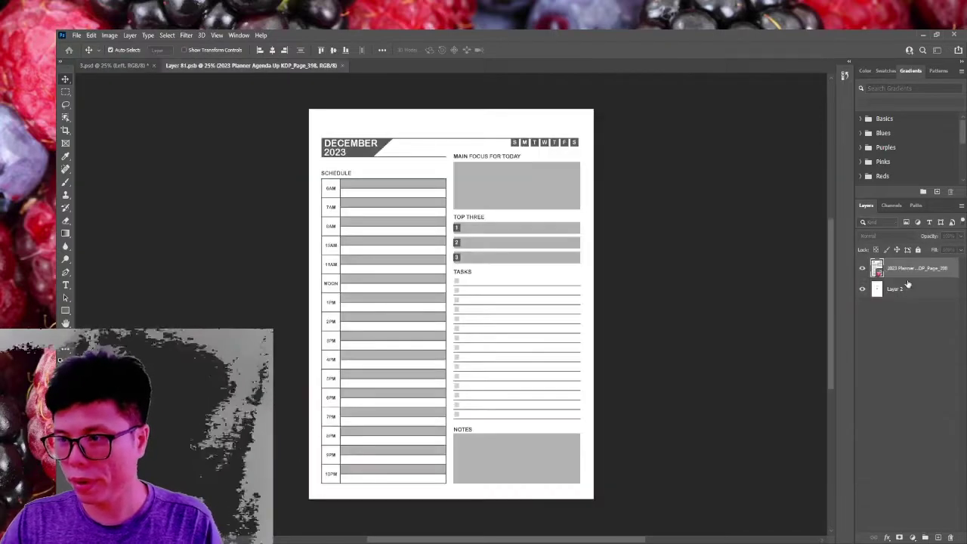
pyautogui.press('Delete')
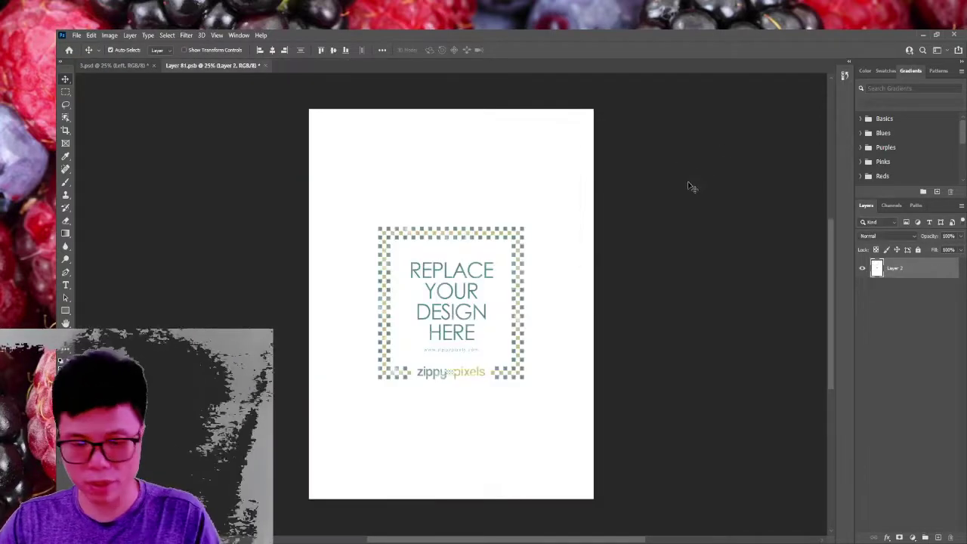
pyautogui.hotkey('ctrl', 'v')
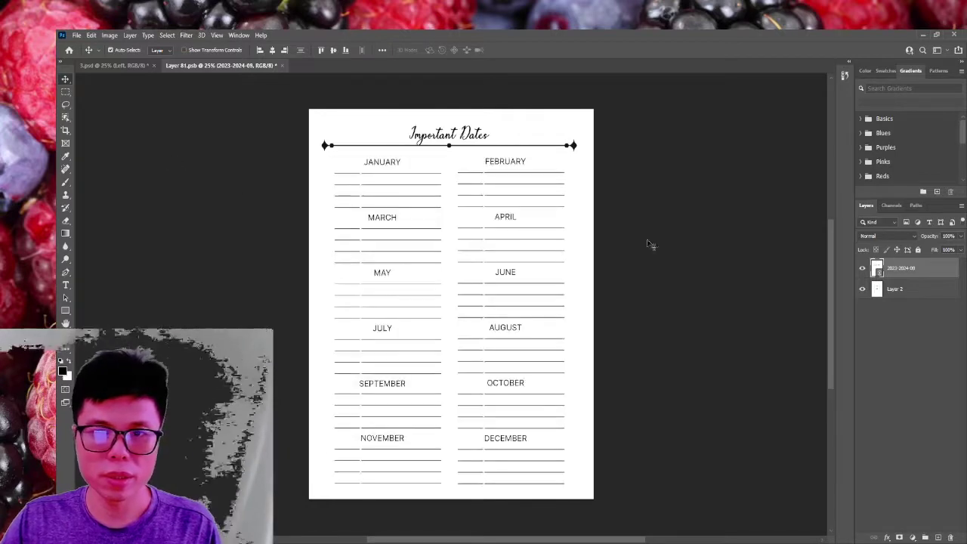
pyautogui.hotkey('ctrl', 's')
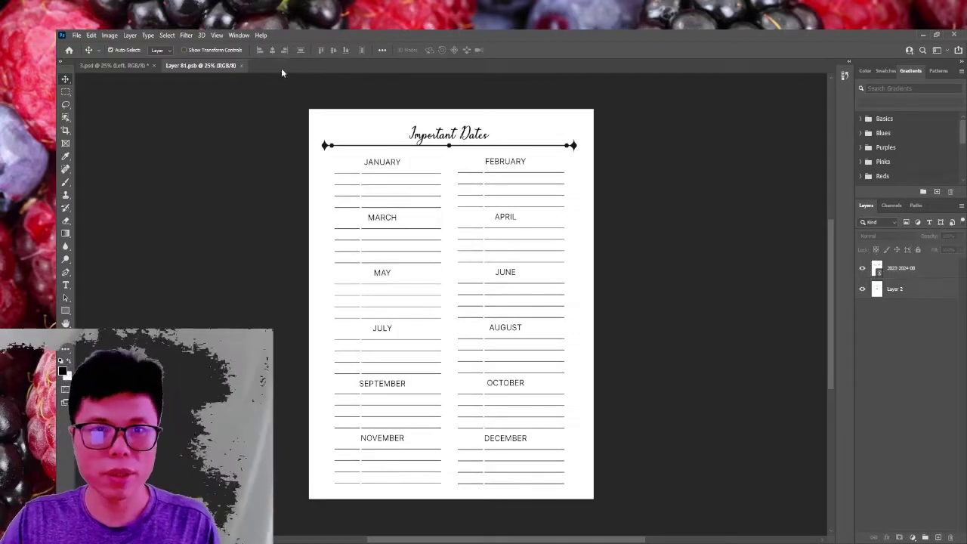